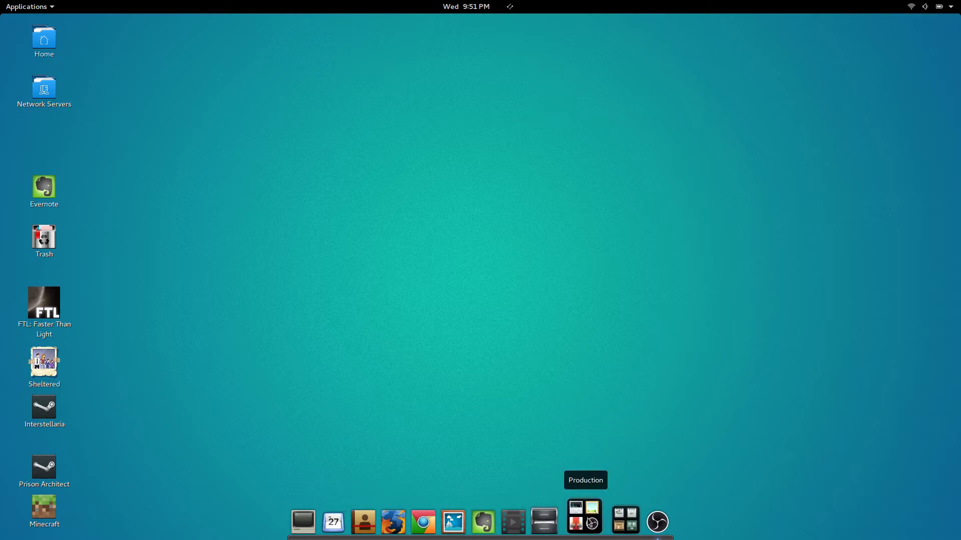
Step: View the applications in the dock's Production folder and look over the dock's Appearance preferences
click(583, 518)
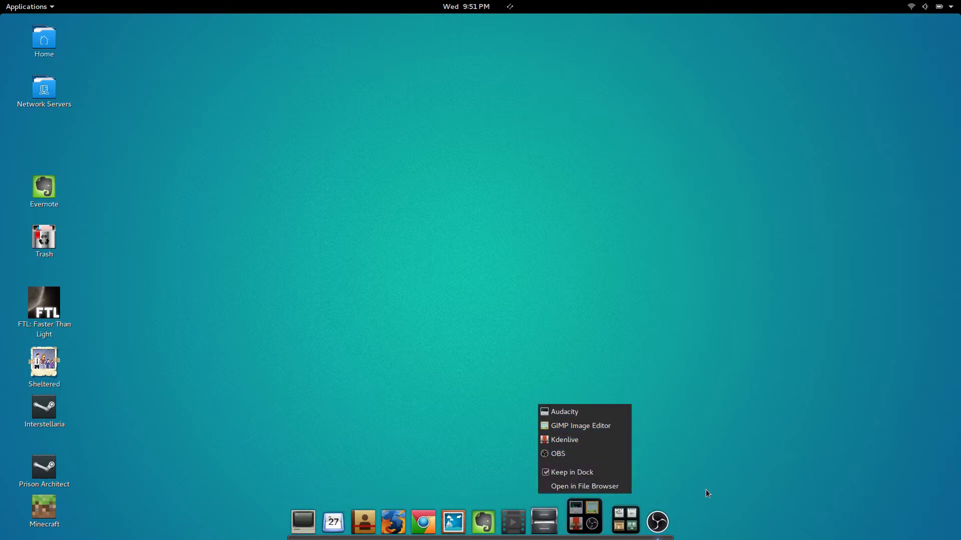
click(714, 466)
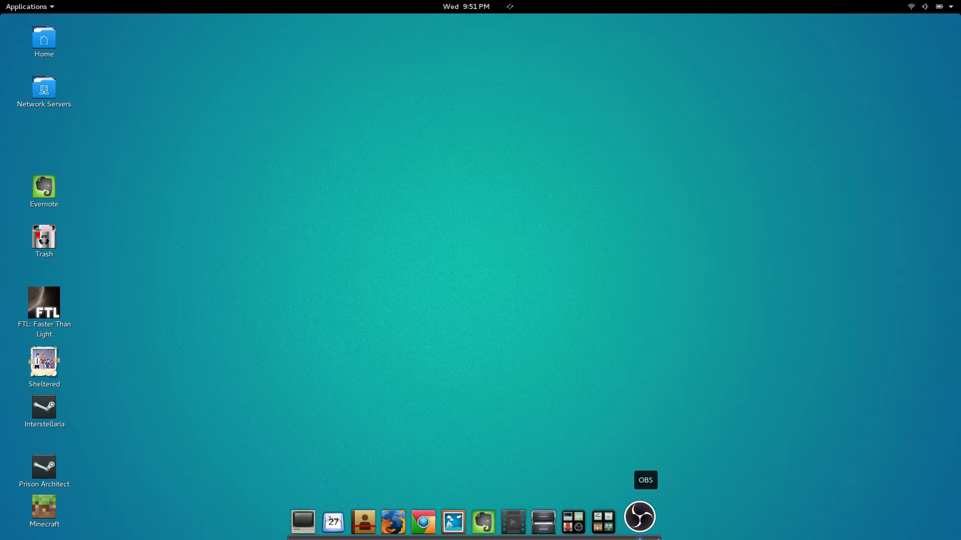
right_click(657, 539)
click(691, 536)
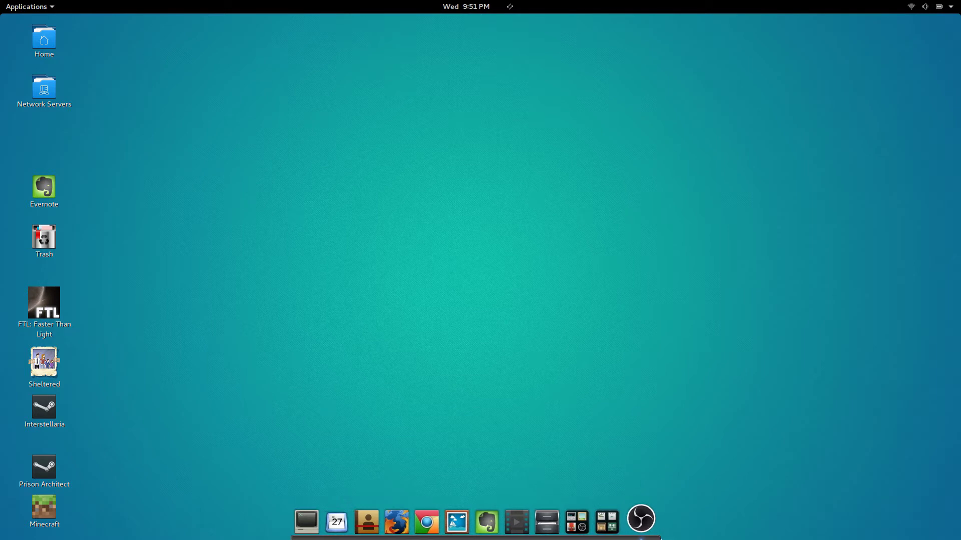
right_click(662, 539)
click(699, 500)
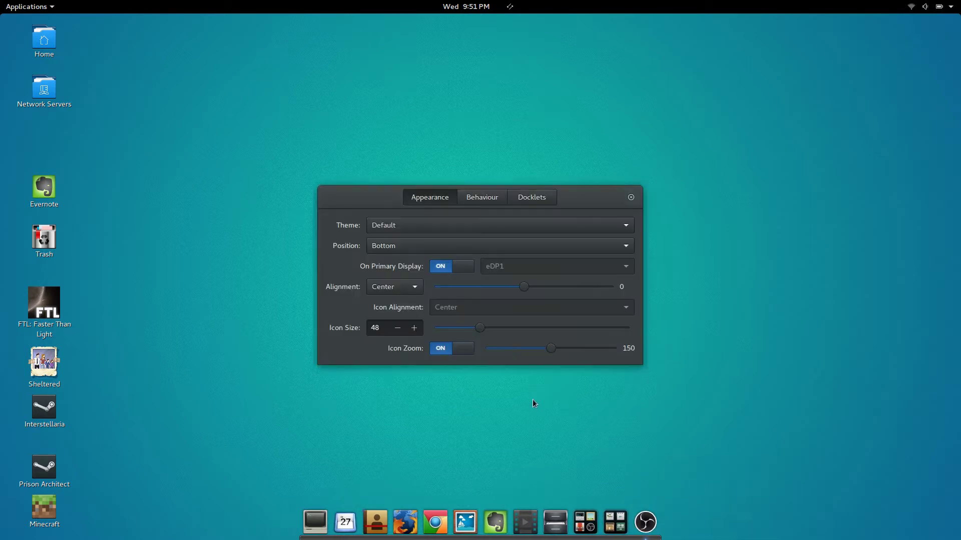
click(631, 199)
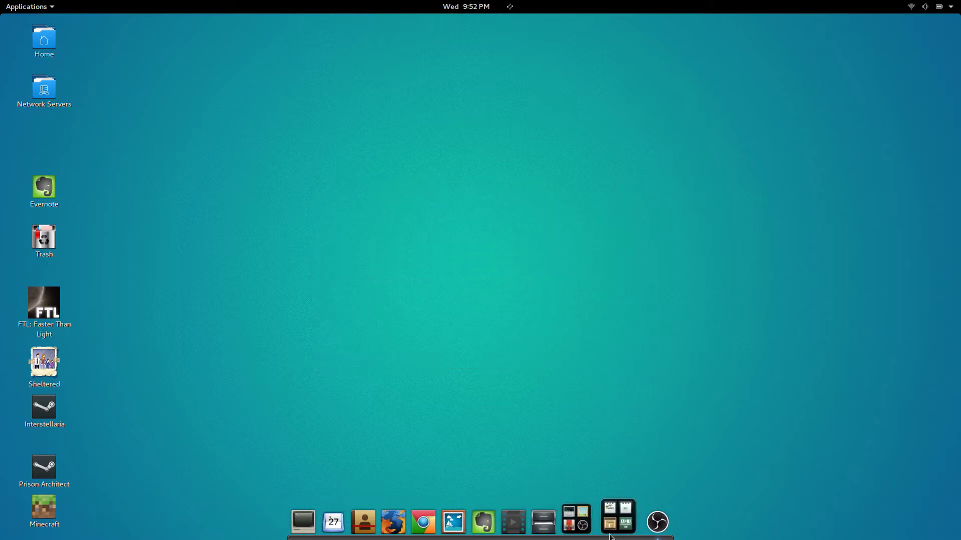
Step: Open the file manager, show hidden files, and go to the plank folder inside the home directory's .config folder
click(563, 519)
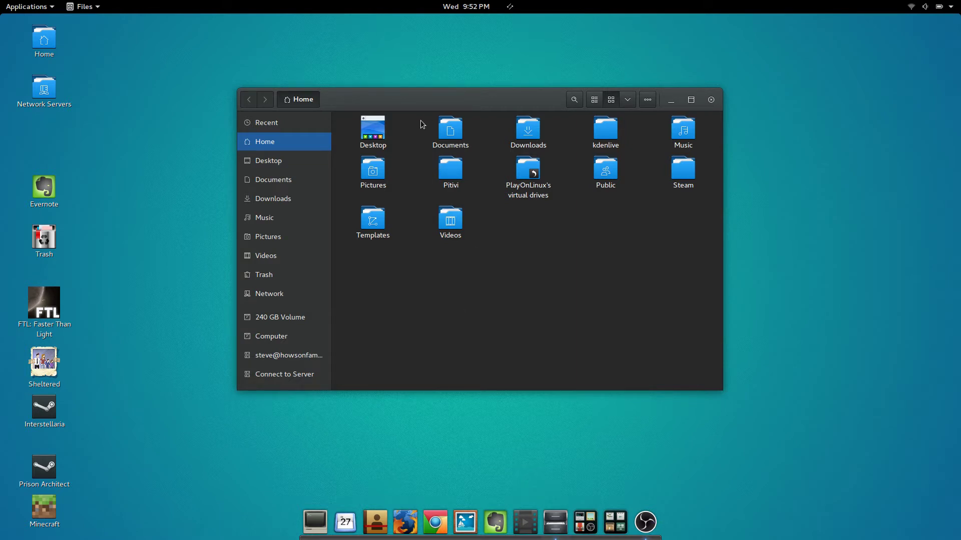
drag(416, 107, 420, 138)
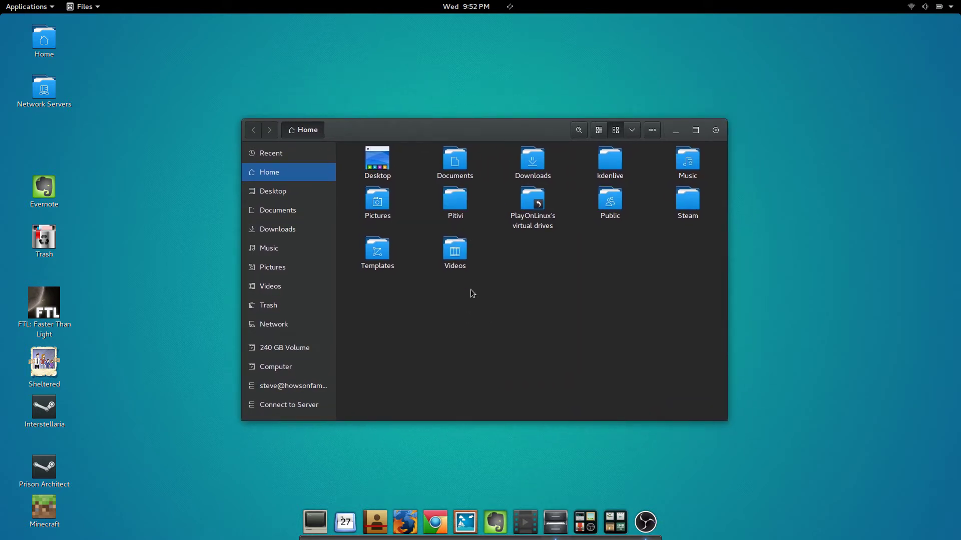
key(ctrl+h)
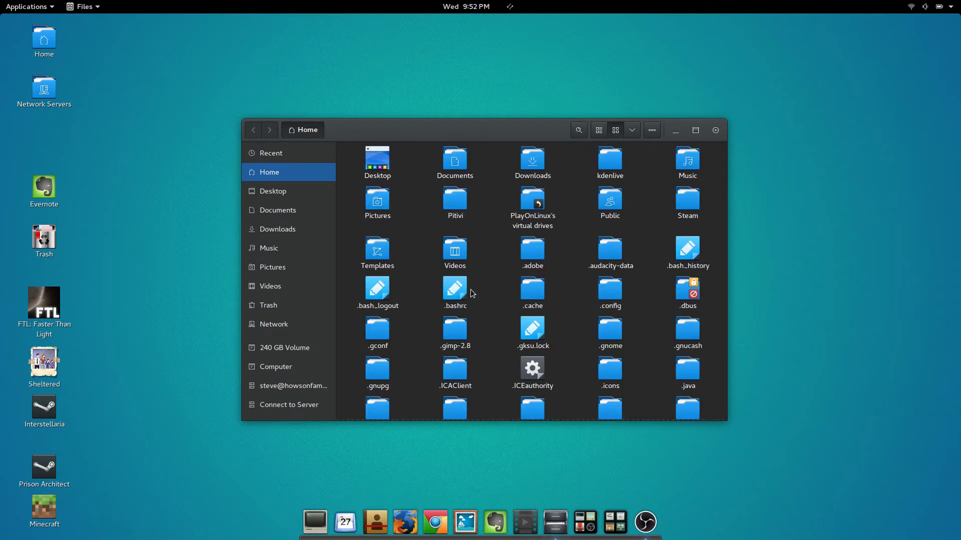
double_click(618, 295)
click(456, 246)
text(plank)
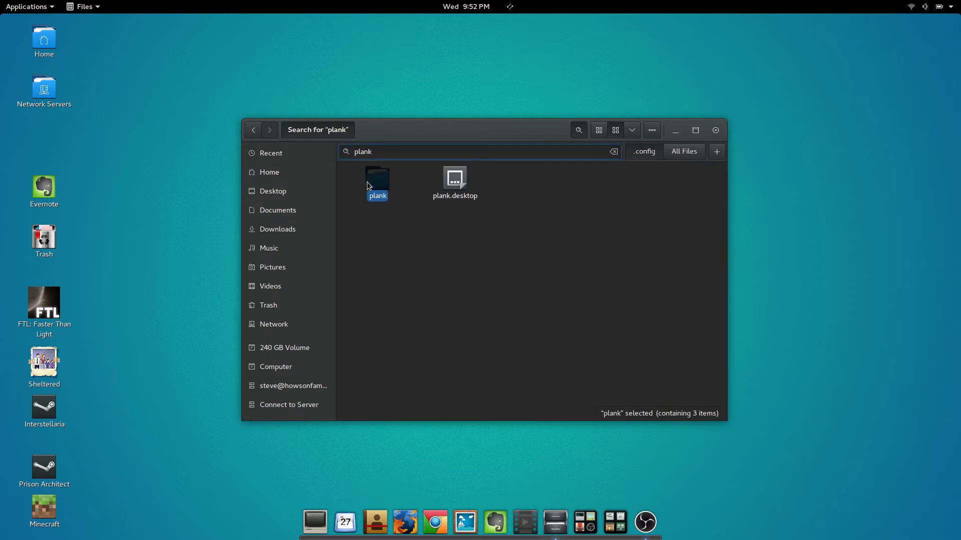
double_click(373, 183)
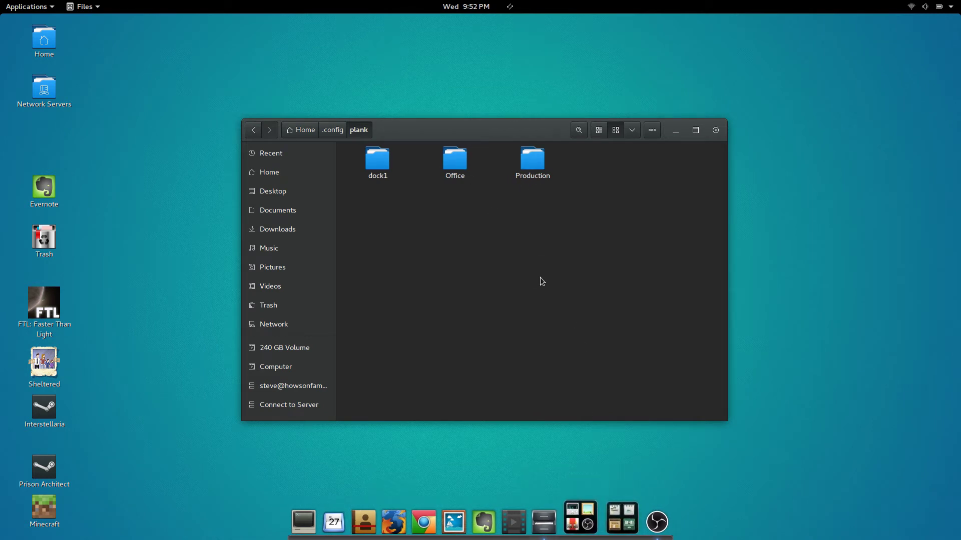
Step: Create a new folder named Games inside the plank folder
right_click(517, 299)
click(551, 306)
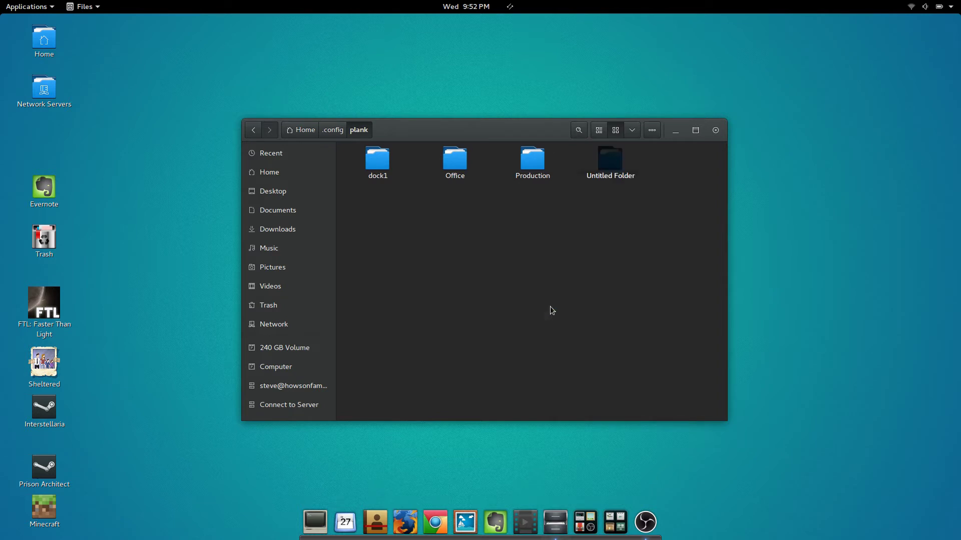
text(Games)
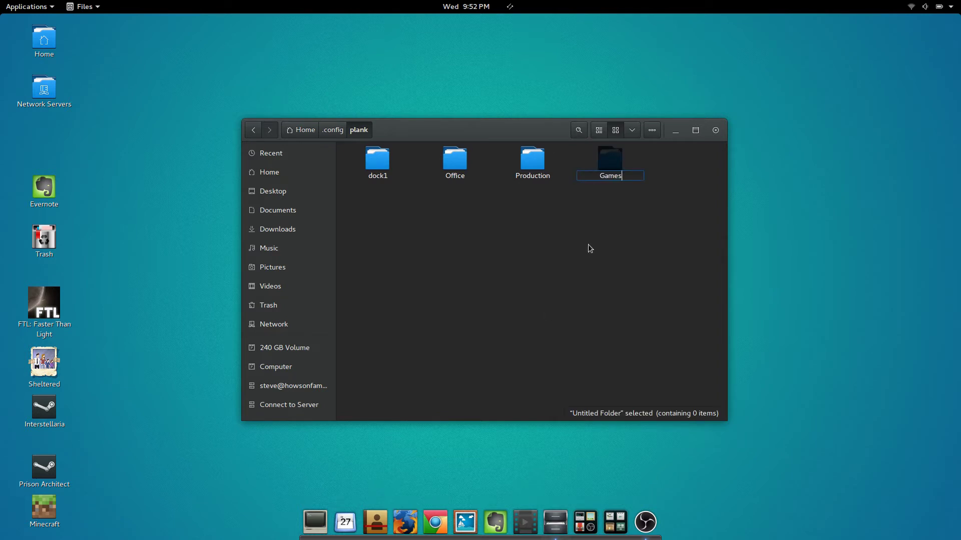
key(Return)
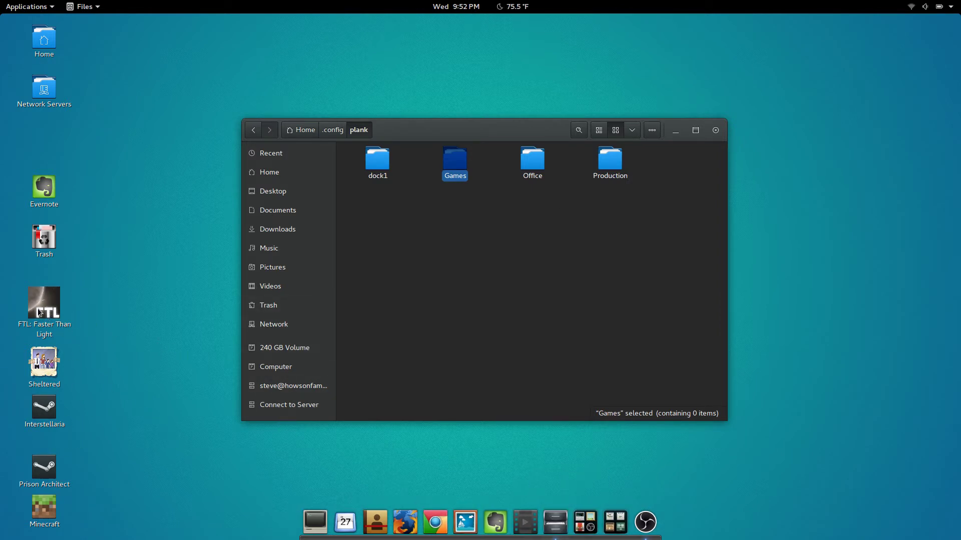
Step: Move the FTL: Faster Than Light, Sheltered, Interstellaria, Prison Architect and Minecraft shortcuts from the desktop into the Games folder
drag(8, 290, 104, 491)
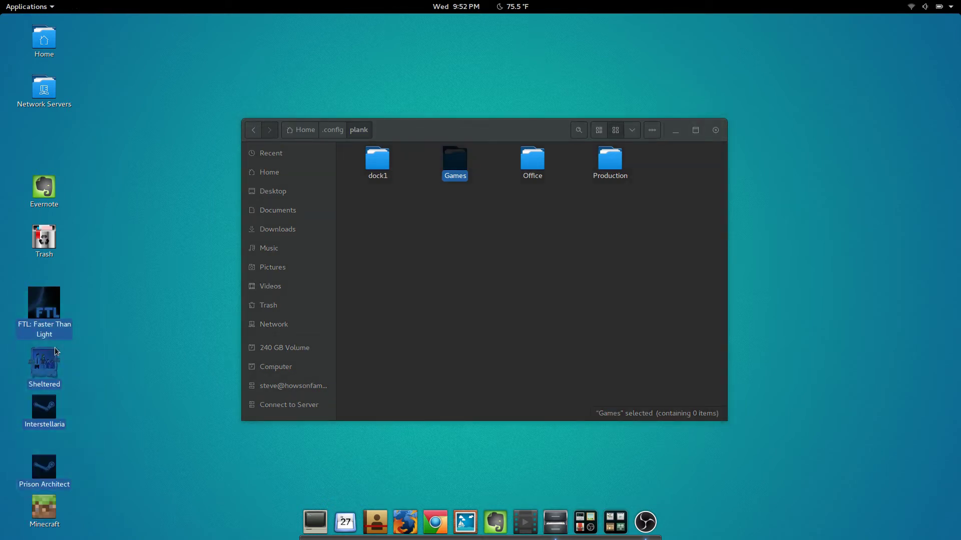
drag(59, 315, 359, 306)
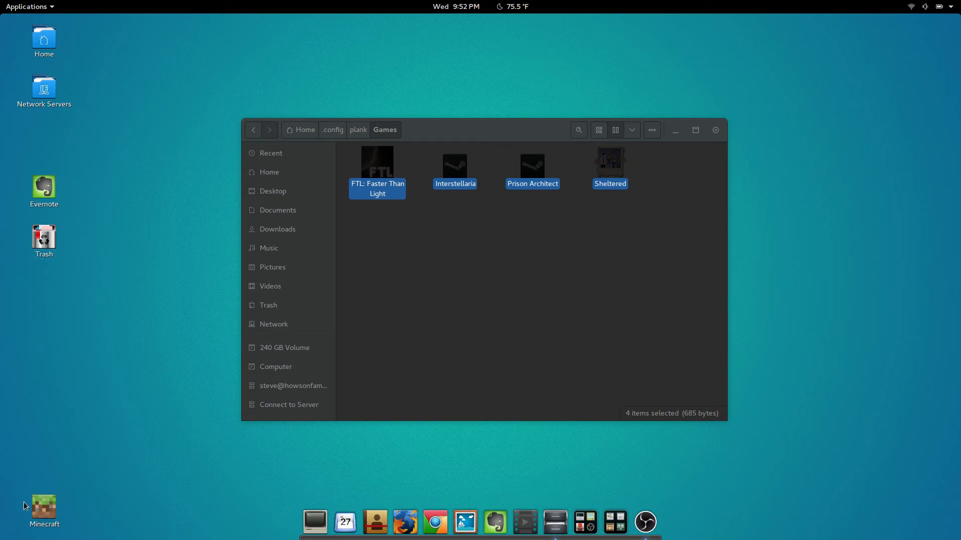
drag(55, 516, 389, 296)
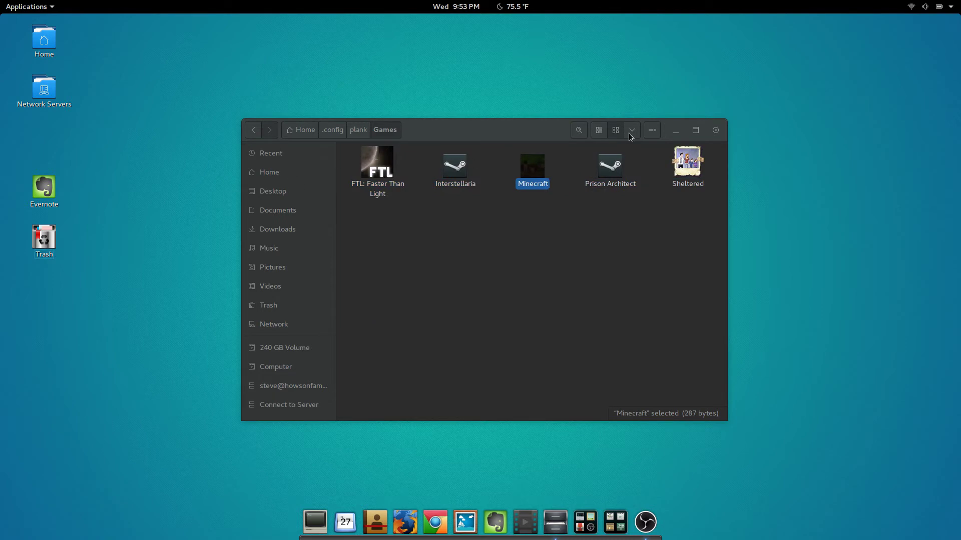
Step: Add the Games folder from the plank directory to the dock before the Production folder and check its list of games
click(364, 131)
drag(455, 170, 569, 535)
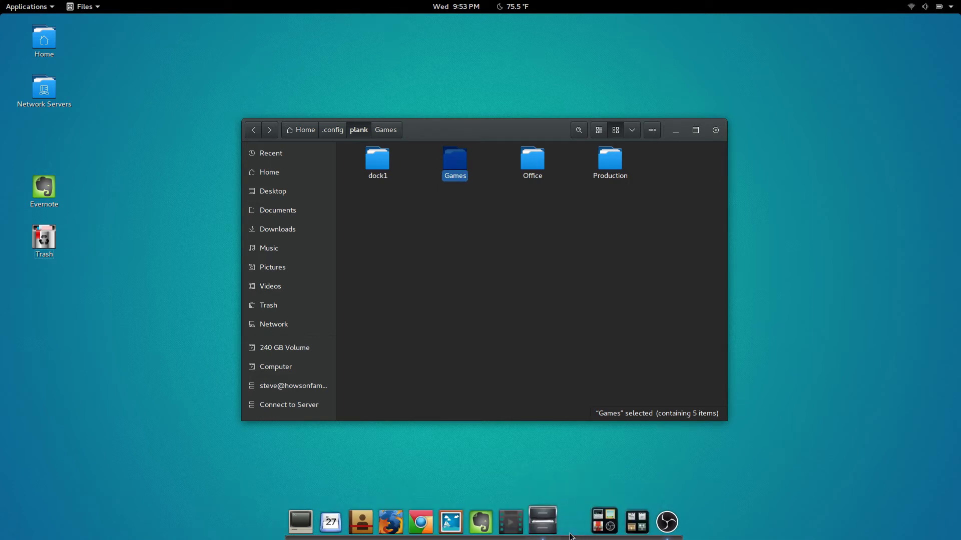
right_click(574, 531)
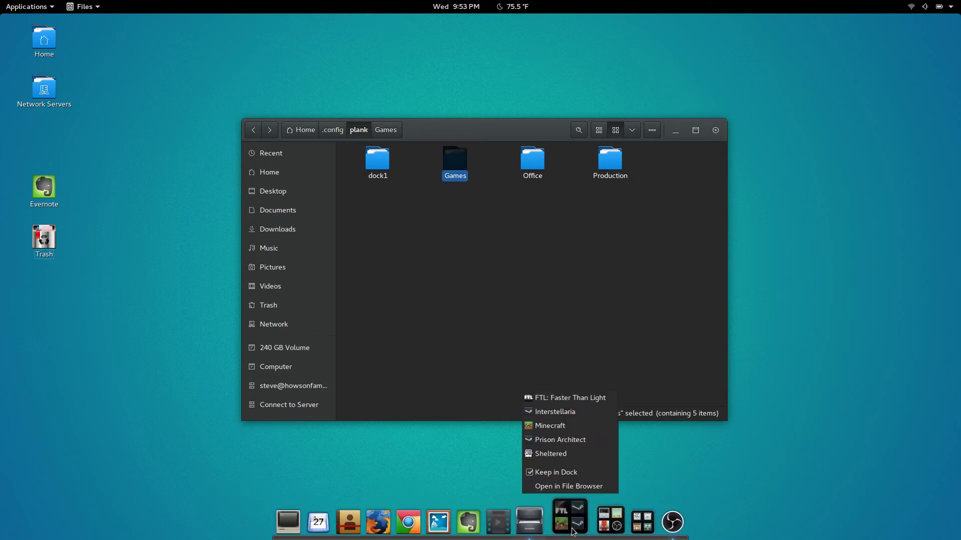
click(658, 485)
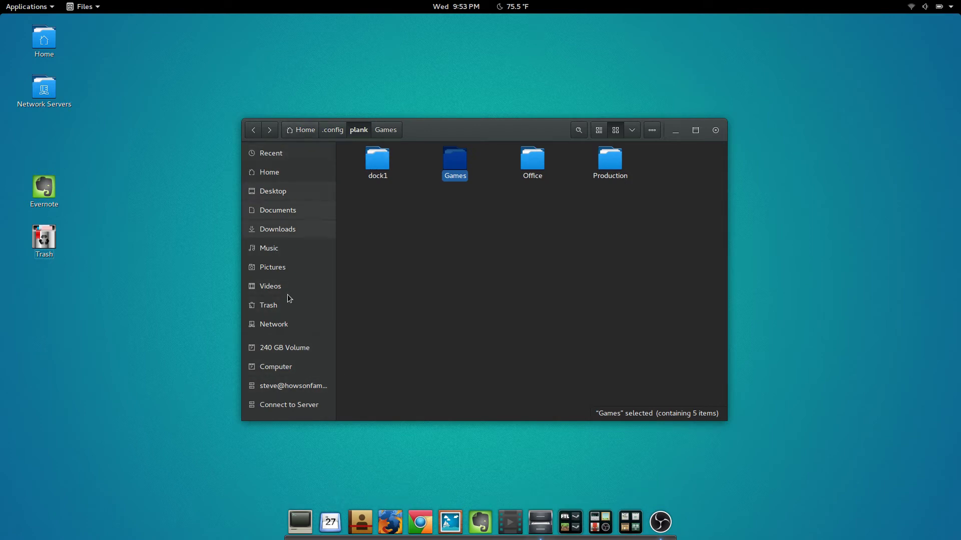
Step: Browse from the computer's root to the /usr/share/applications folder
click(275, 366)
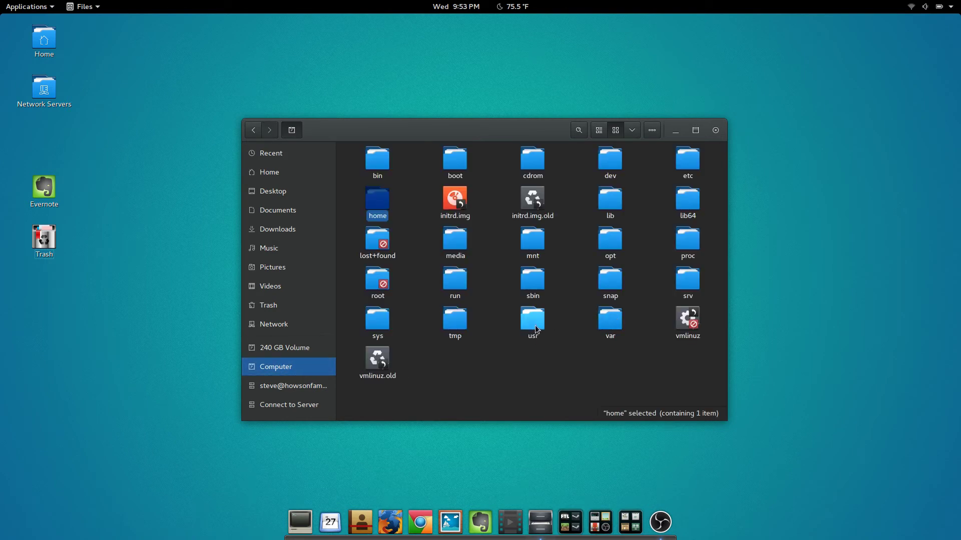
double_click(536, 329)
double_click(455, 203)
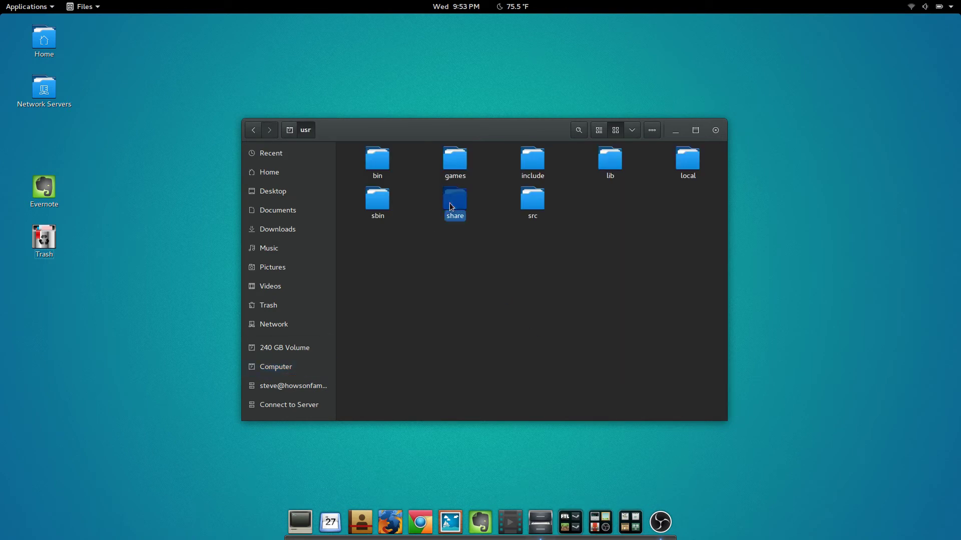
click(377, 215)
text(a)
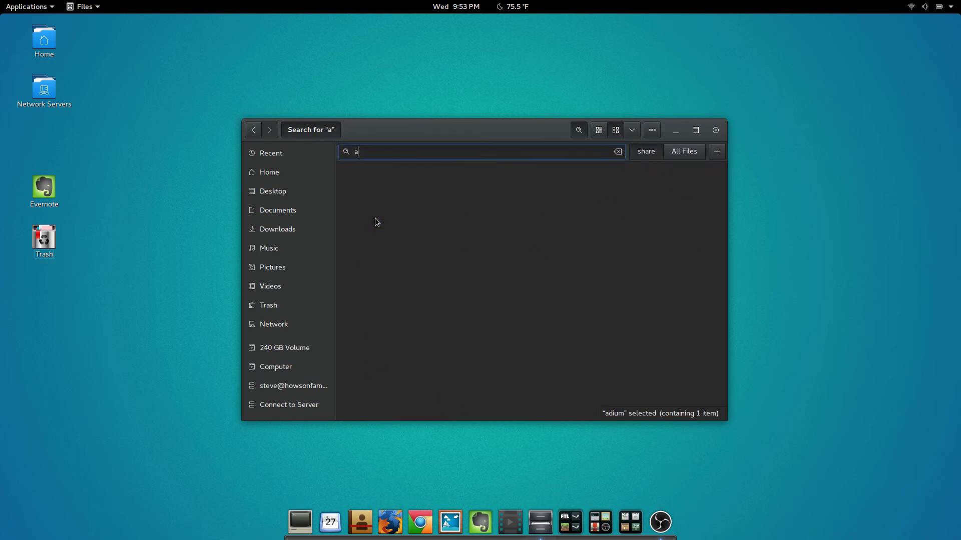
text(pplic)
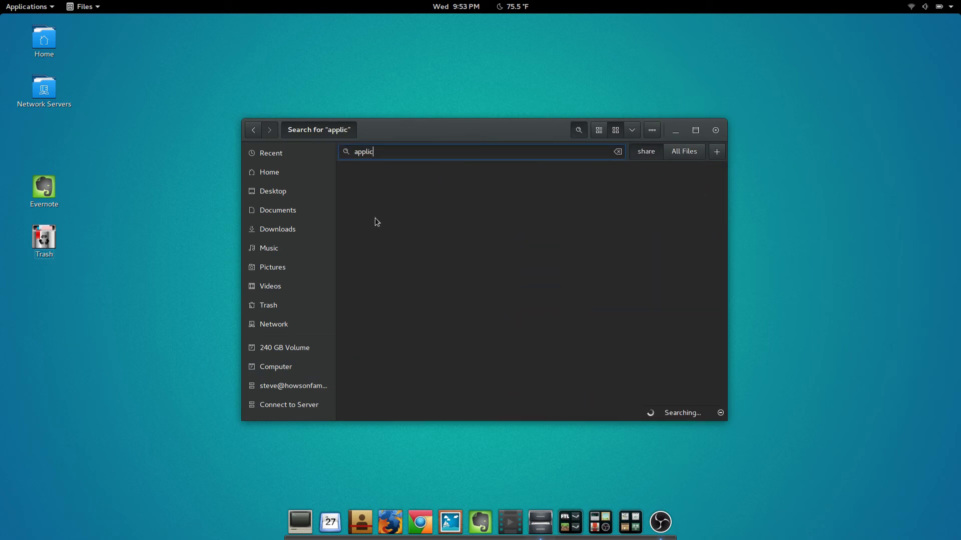
double_click(377, 180)
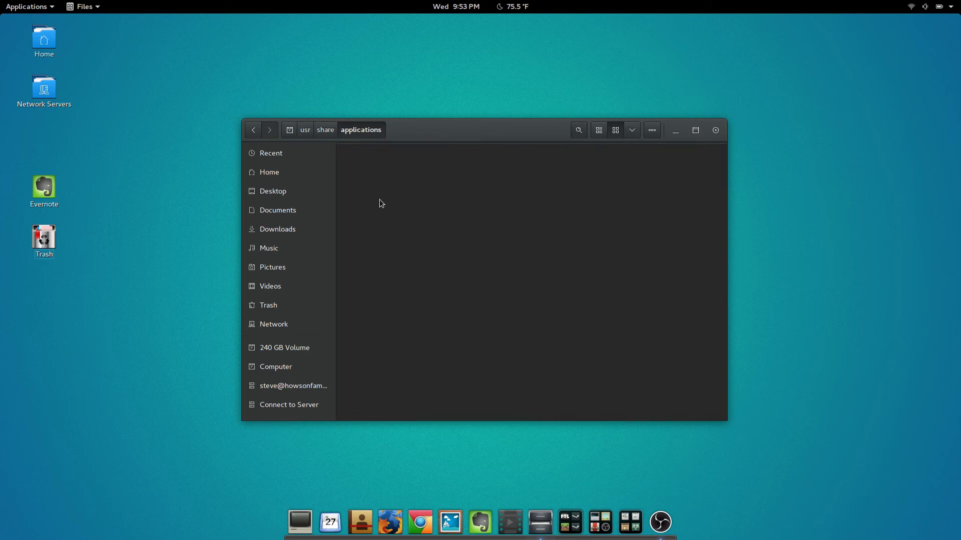
Step: Open a second file manager window beside the applications folder and go to .config/plank/Games in the home directory, showing hidden files
drag(440, 129, 539, 132)
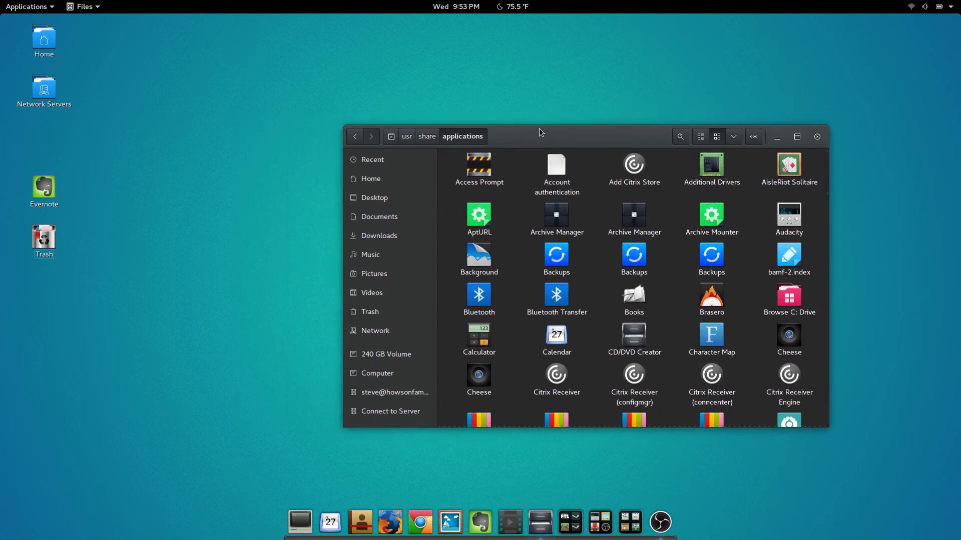
key(ctrl+n)
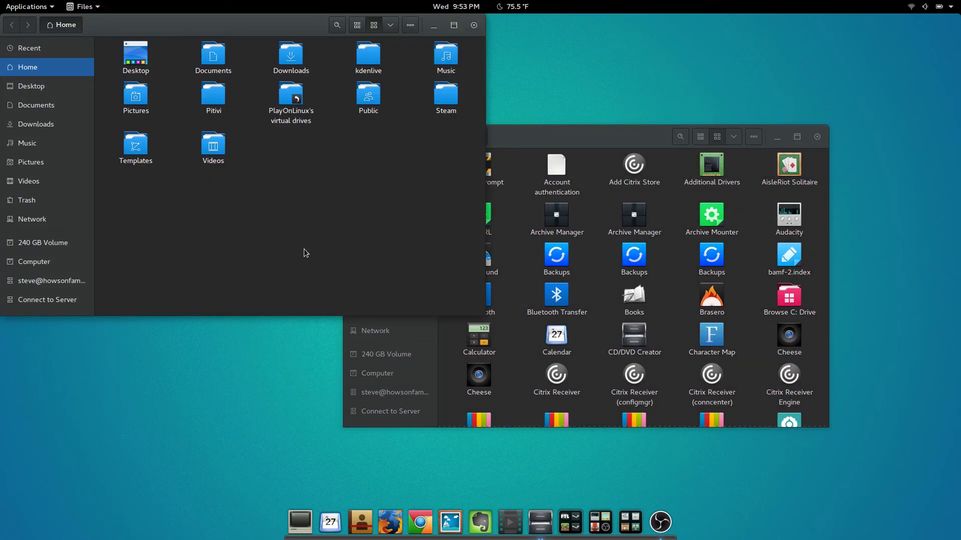
text(h)
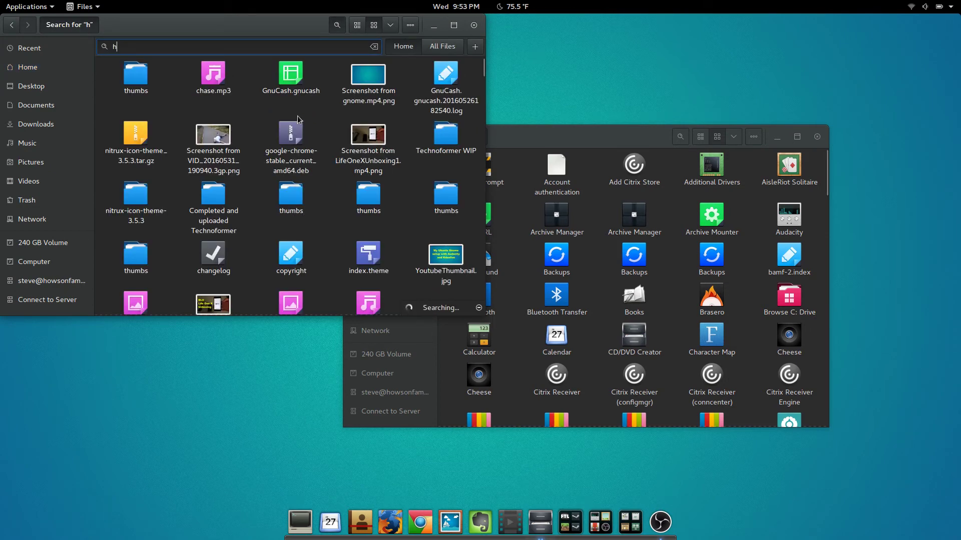
key(BackSpace)
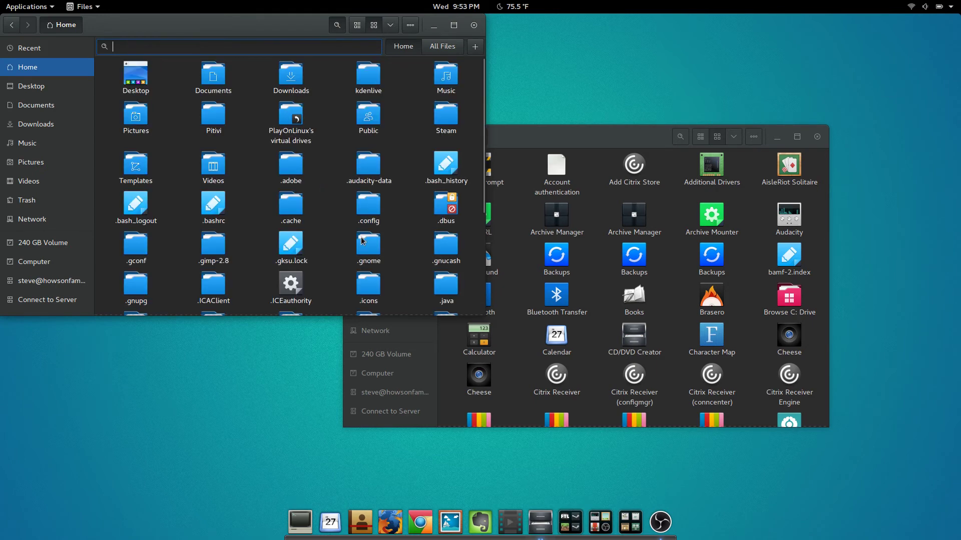
double_click(369, 209)
click(302, 207)
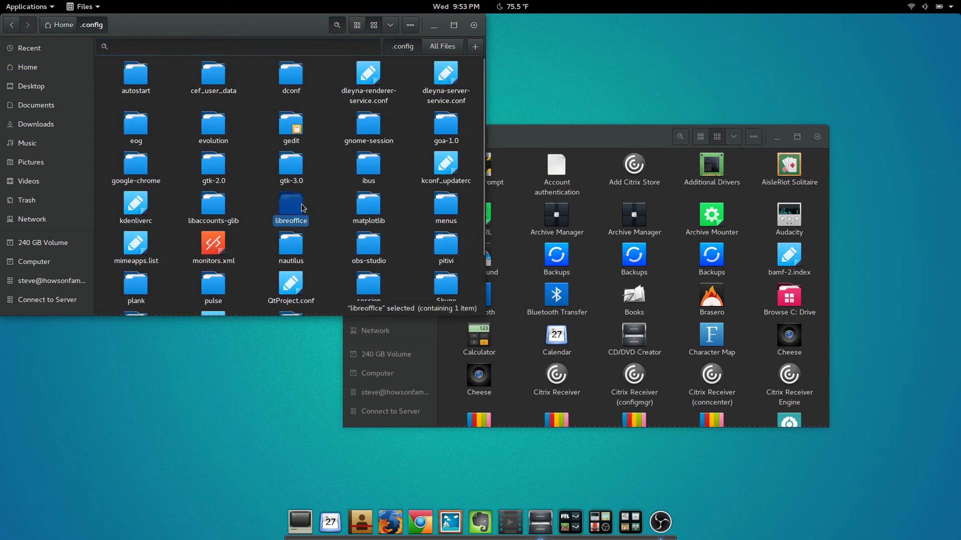
text(plan)
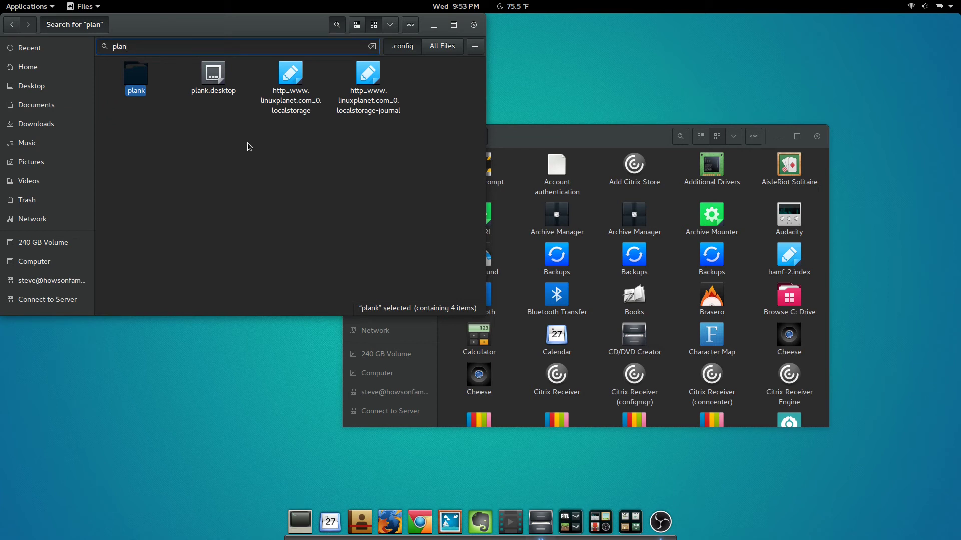
double_click(136, 75)
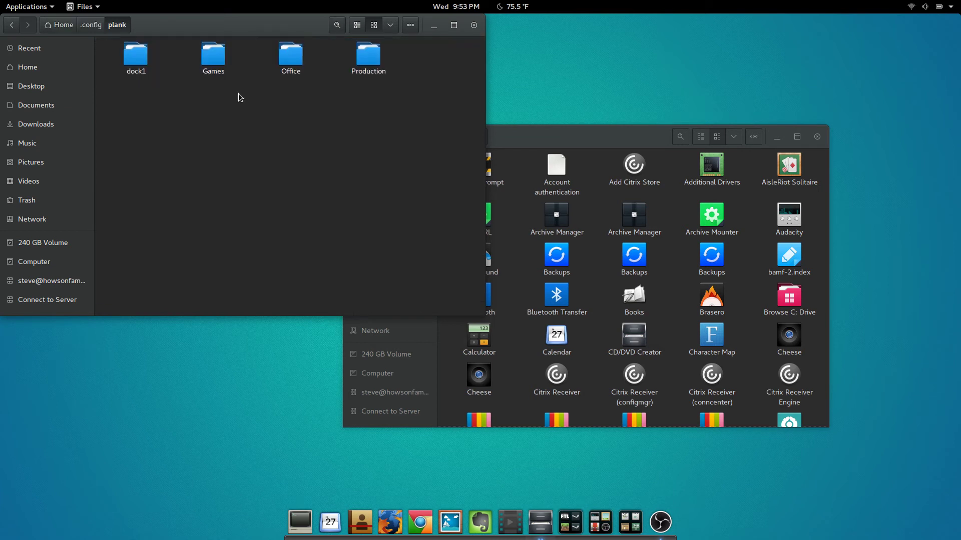
double_click(223, 63)
Step: Link AisleRiot Solitaire from the applications folder into the Games folder and check the Games list in the dock
click(579, 134)
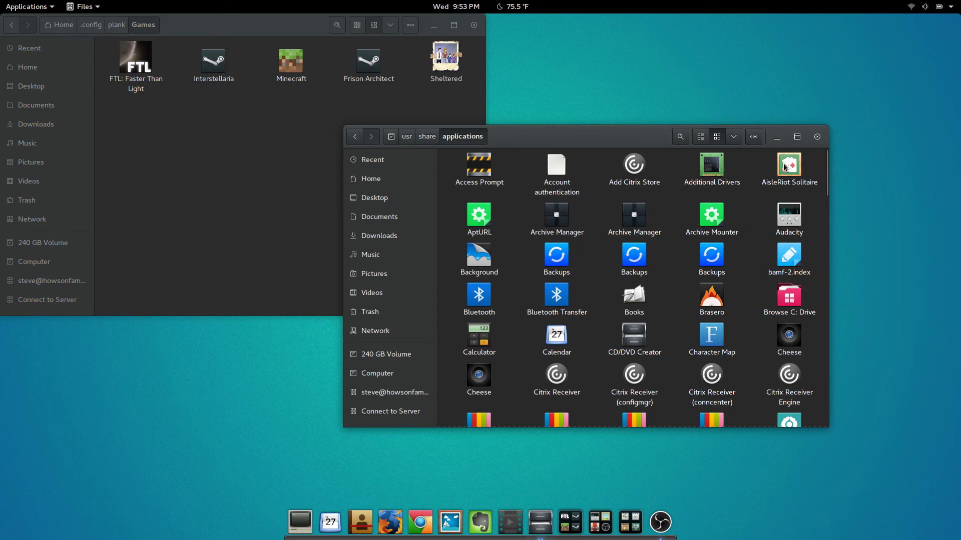
drag(790, 170, 280, 149)
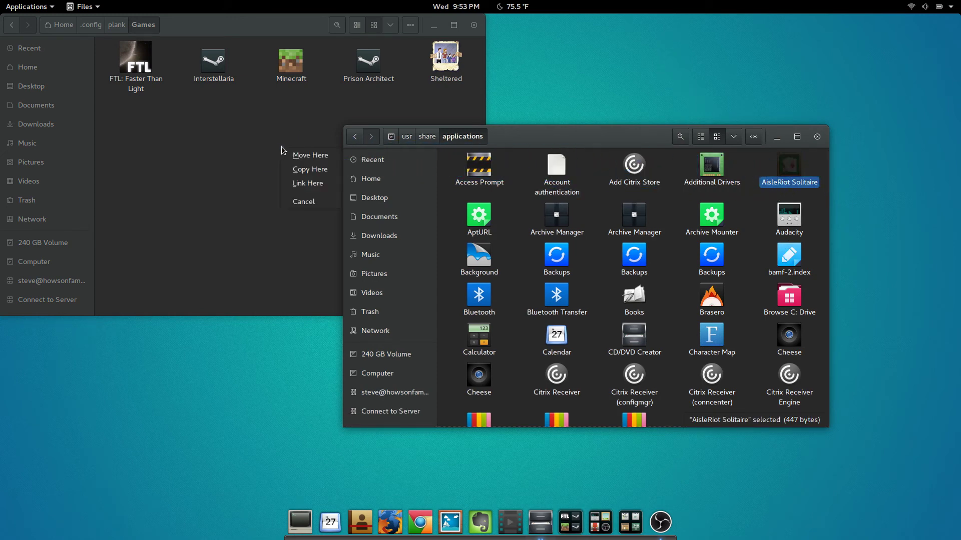
click(302, 184)
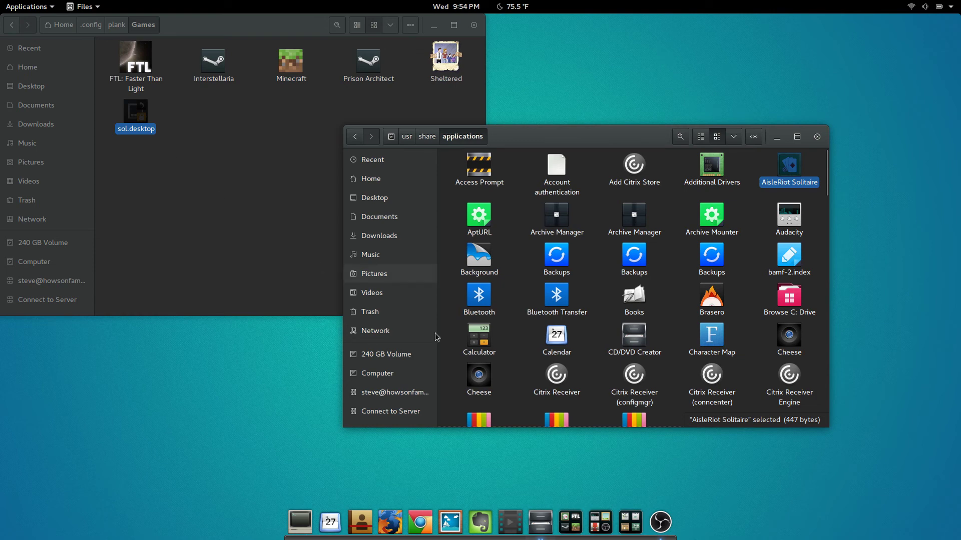
click(579, 529)
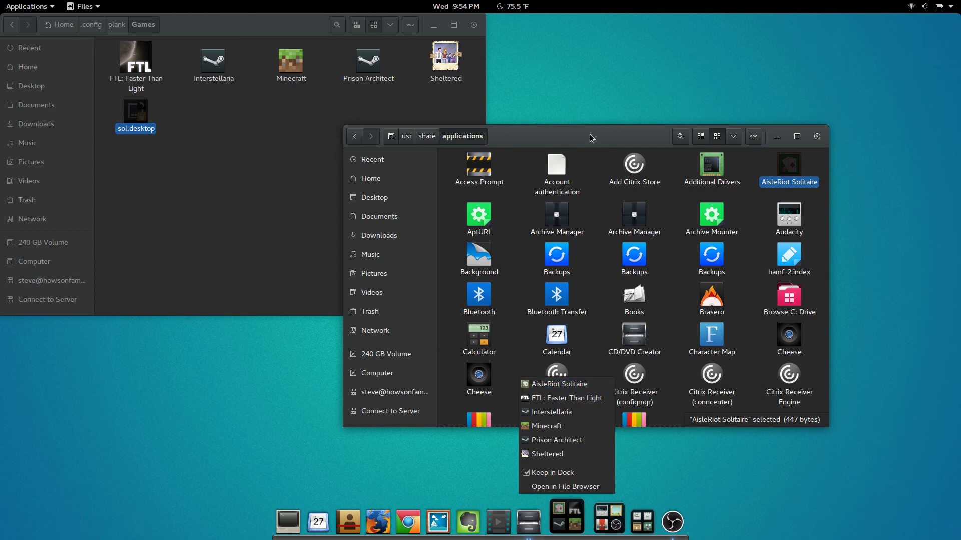
Step: Look further through the applications folder and check the contents of the Office, Production and Games folders in the dock
scroll(663, 405, down, 5)
scroll(664, 396, down, 5)
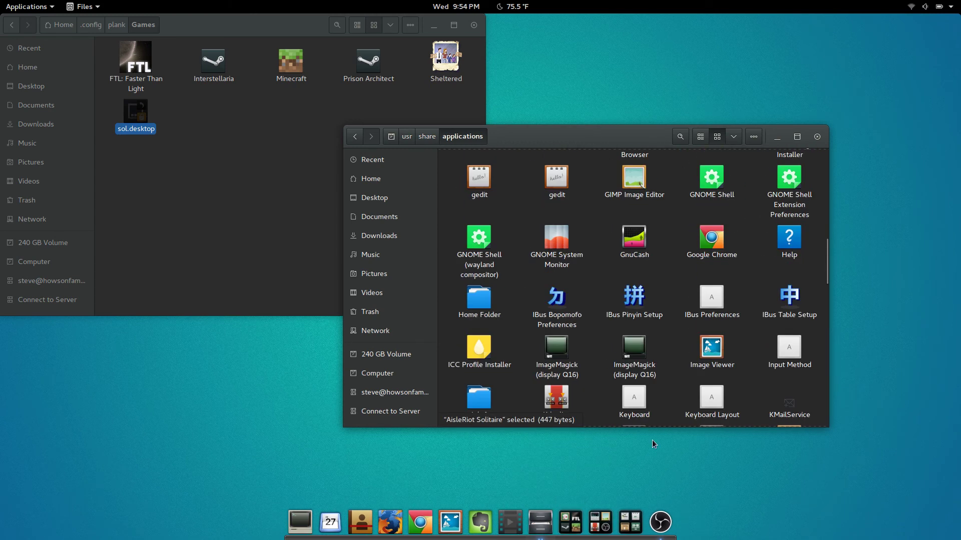
click(633, 518)
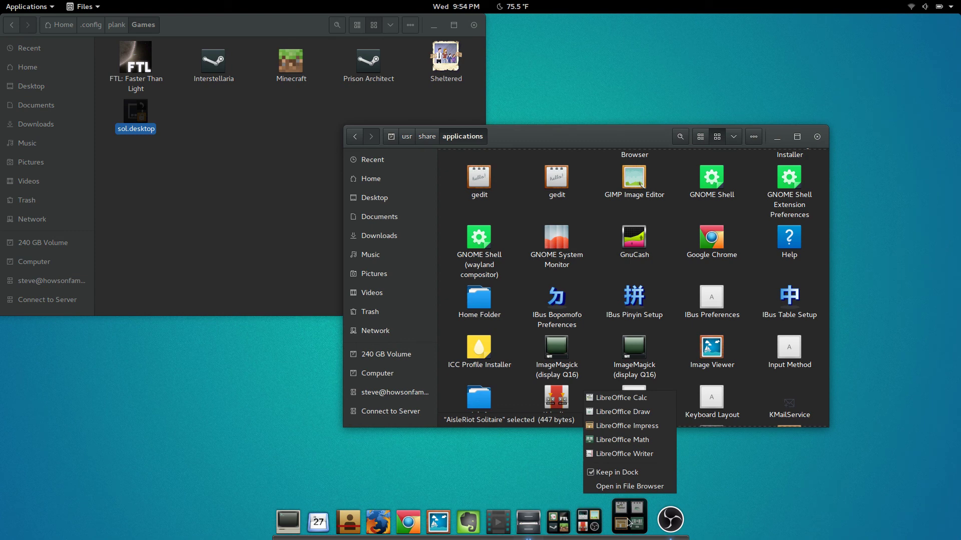
click(580, 522)
click(594, 528)
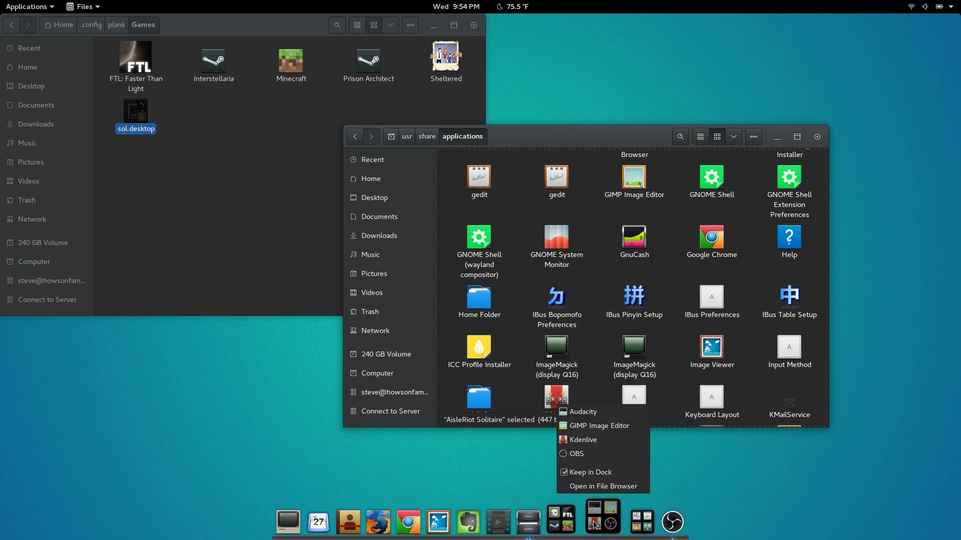
click(563, 522)
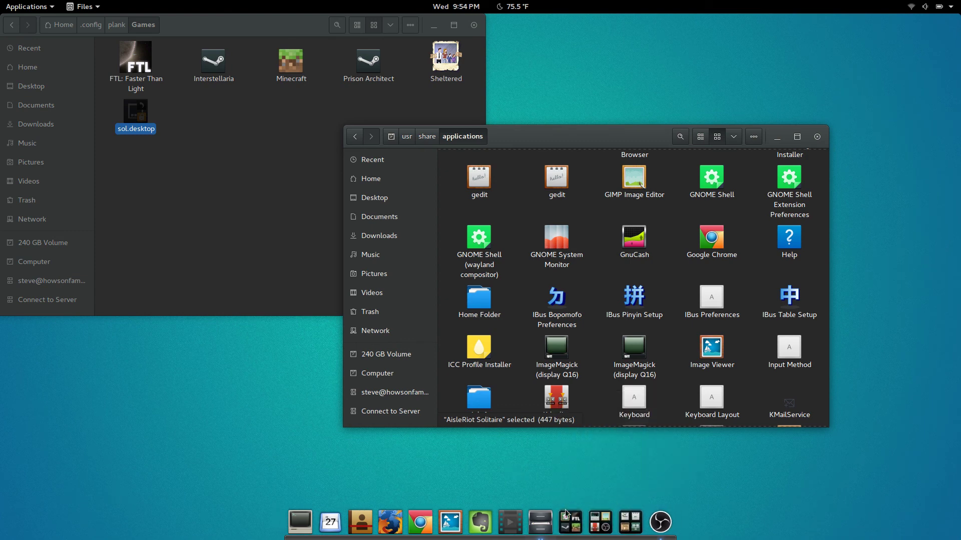
click(569, 522)
click(468, 476)
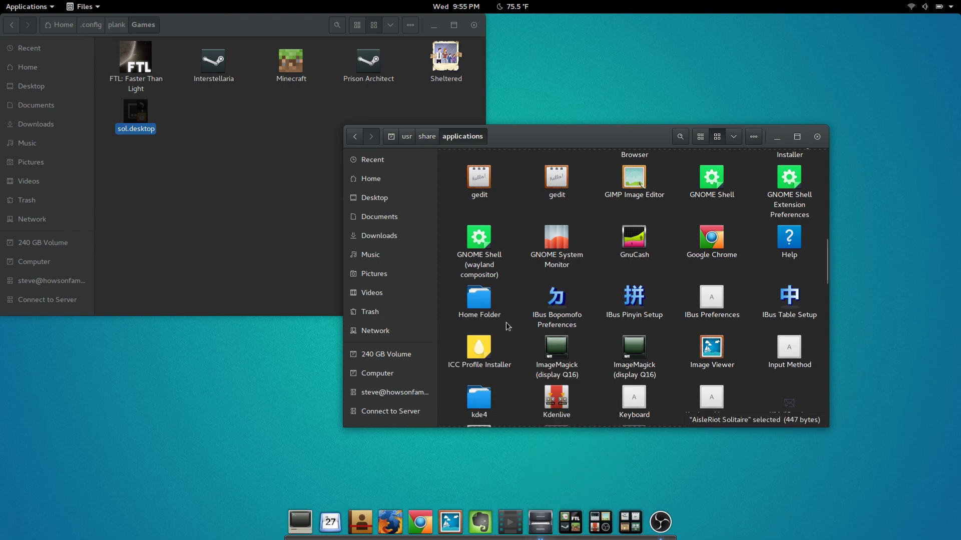
Step: Add the Pictures folder from the home directory to the dock before the Games folder and check its list of files
click(371, 179)
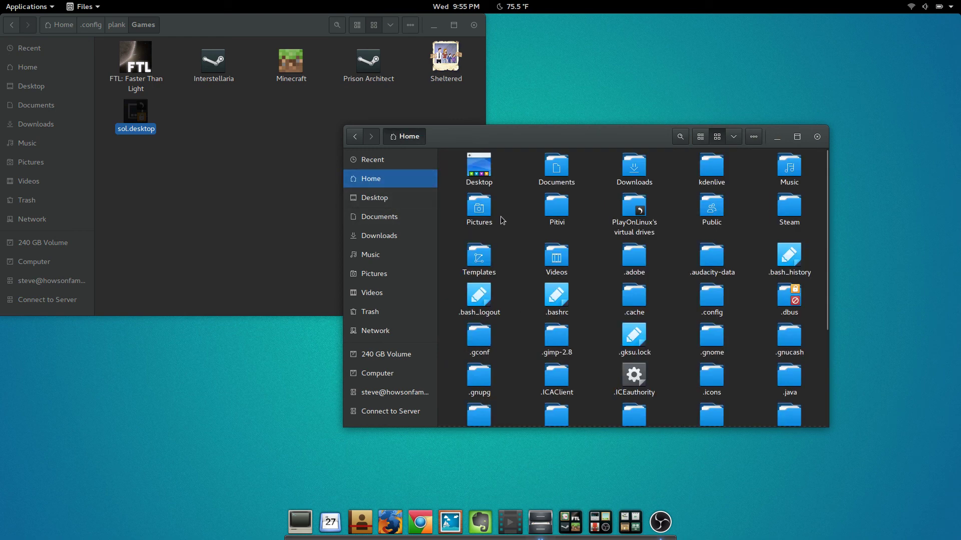
drag(479, 209, 554, 518)
click(551, 512)
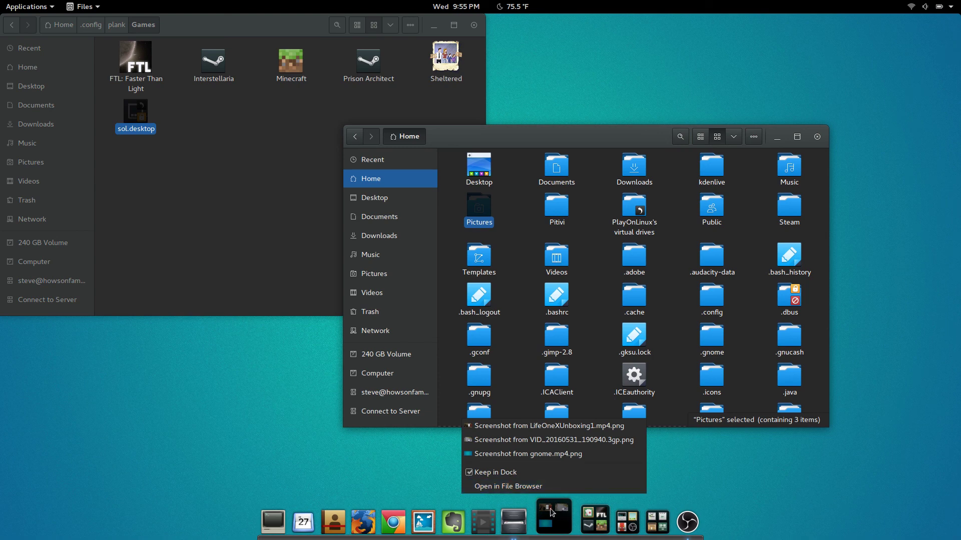
click(815, 453)
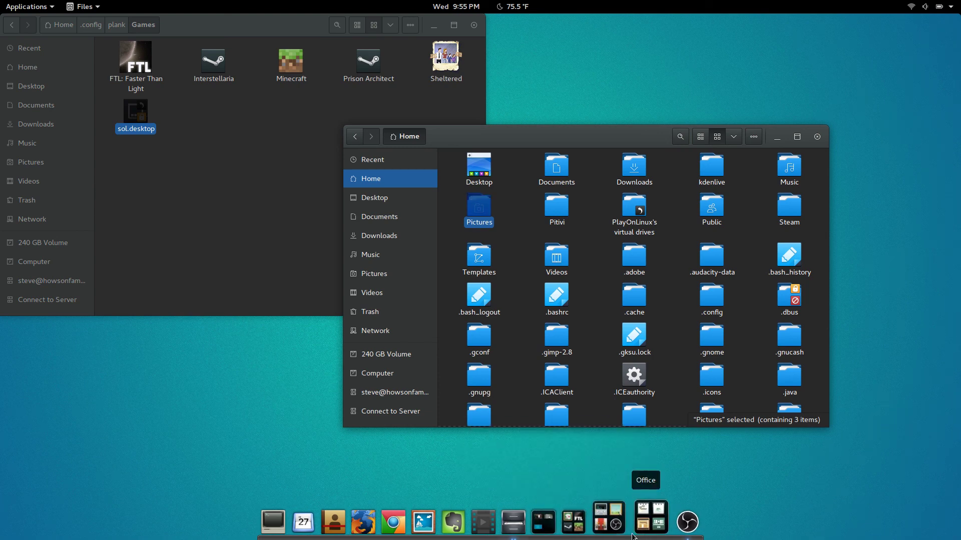
click(552, 518)
click(705, 484)
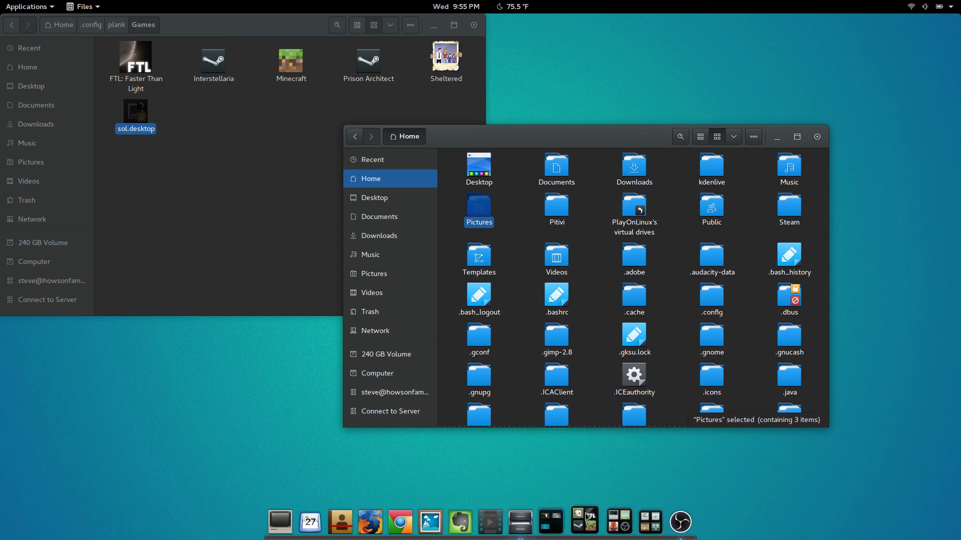